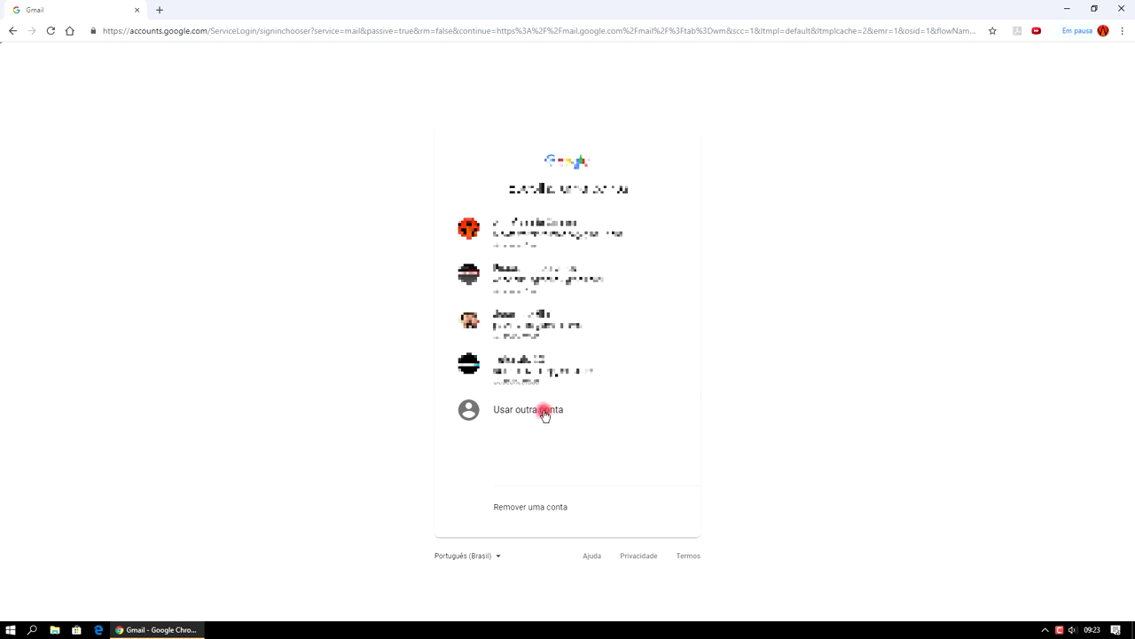
Choose to use another account and start creating a new Google account.
left_click(535, 414)
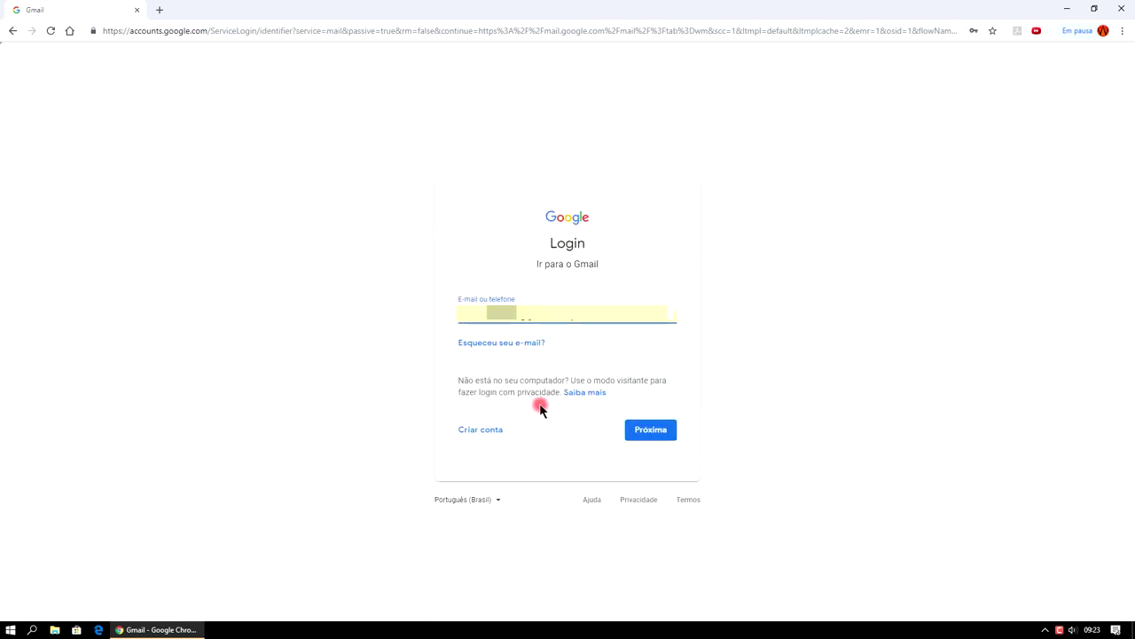
left_click(489, 434)
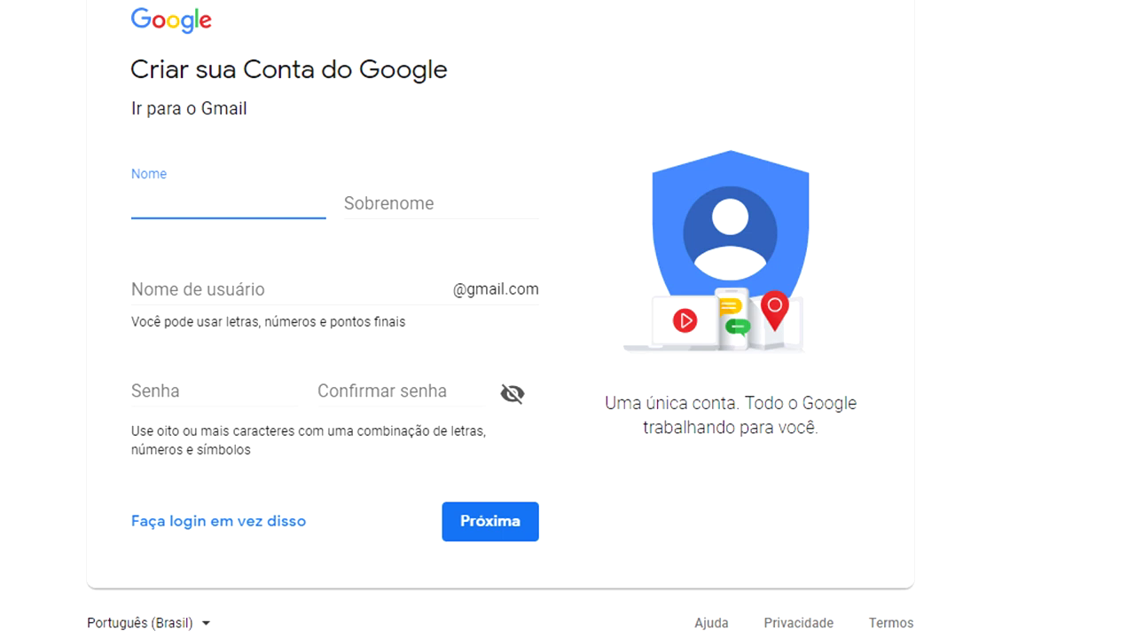
Enter the first name, surname and desired Gmail username in the sign-up form.
left_click(449, 191)
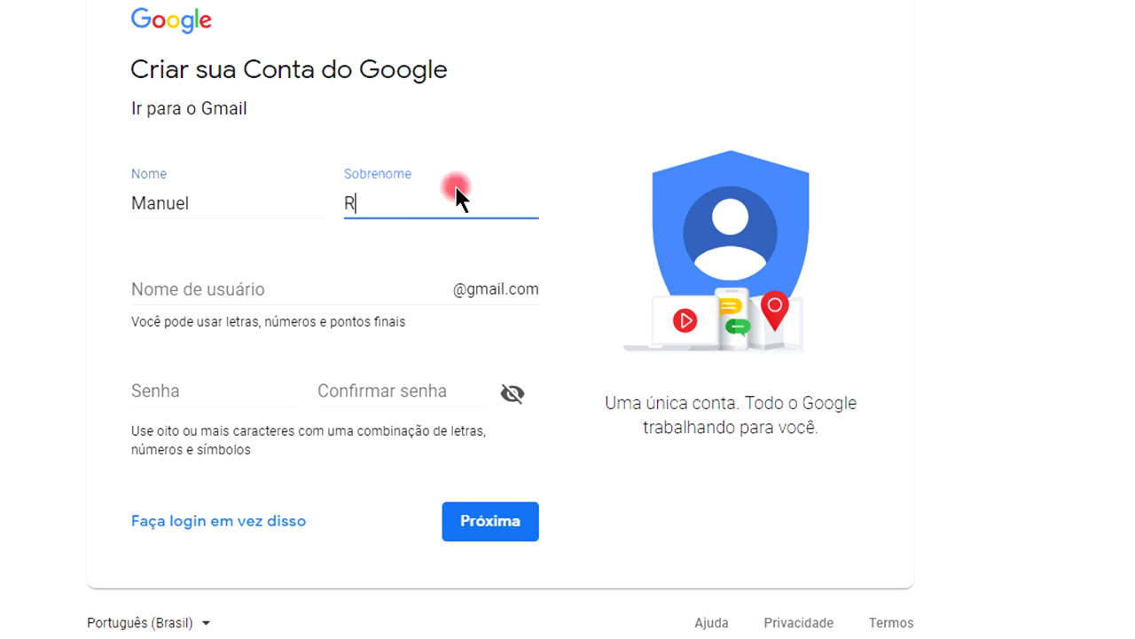
left_click(314, 279)
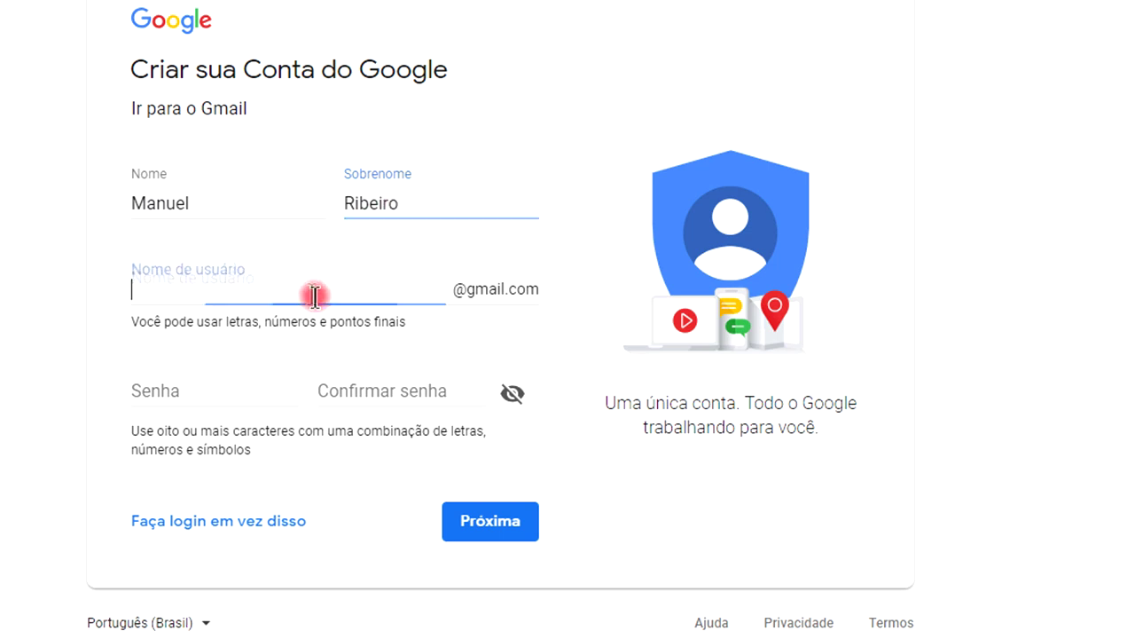
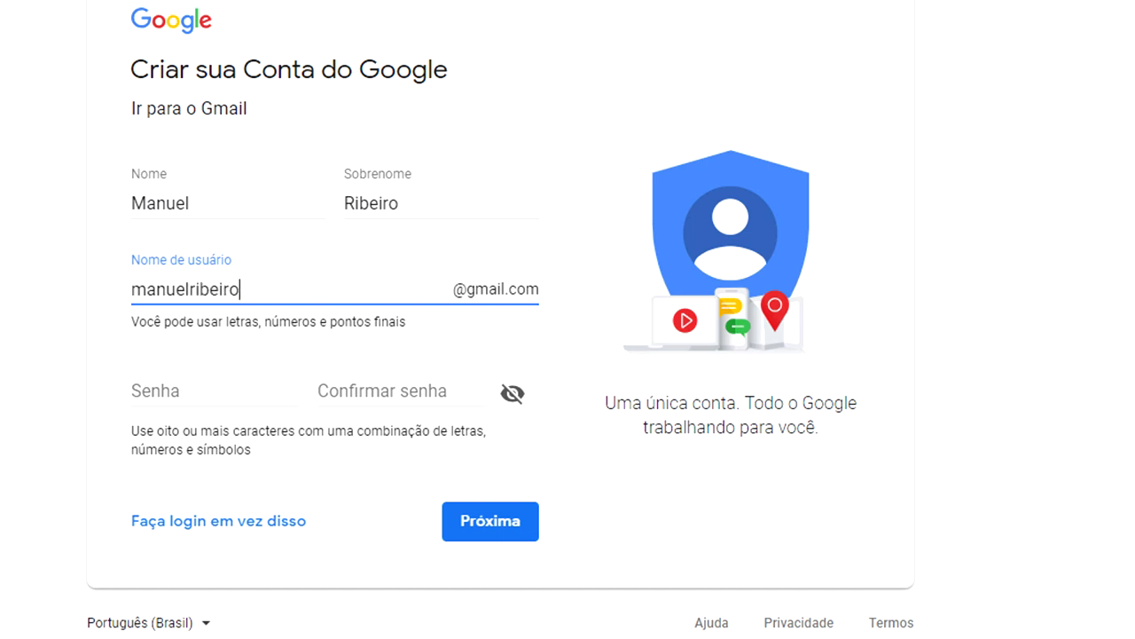
Enter the account password and its confirmation, dismissing the saved-password suggestions.
left_click(234, 385)
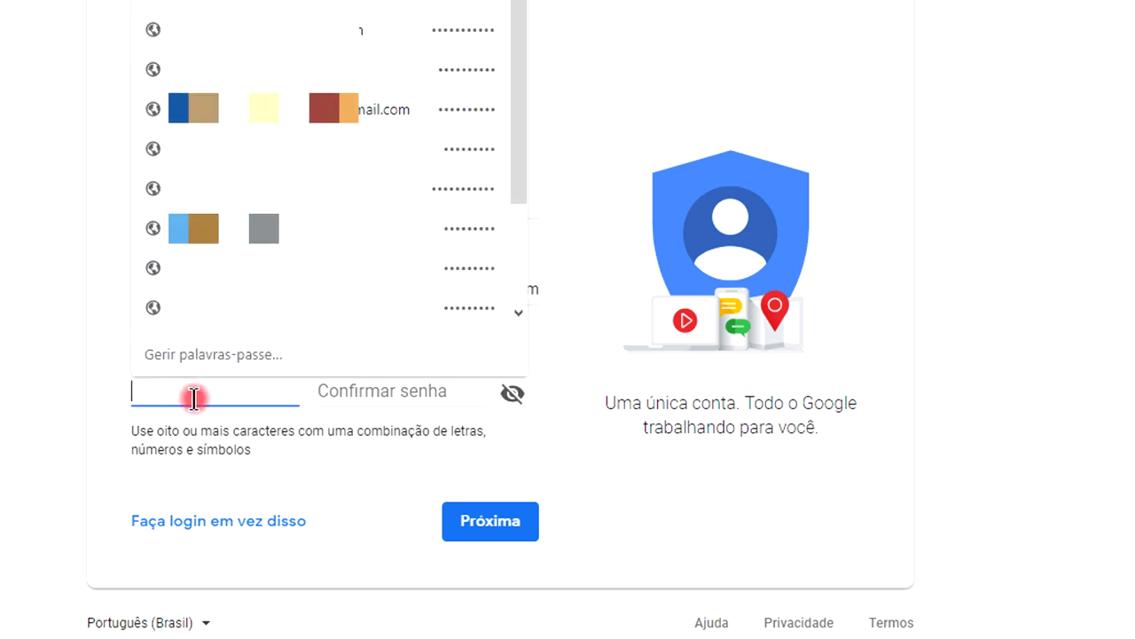
left_click(405, 400)
left_click(236, 399)
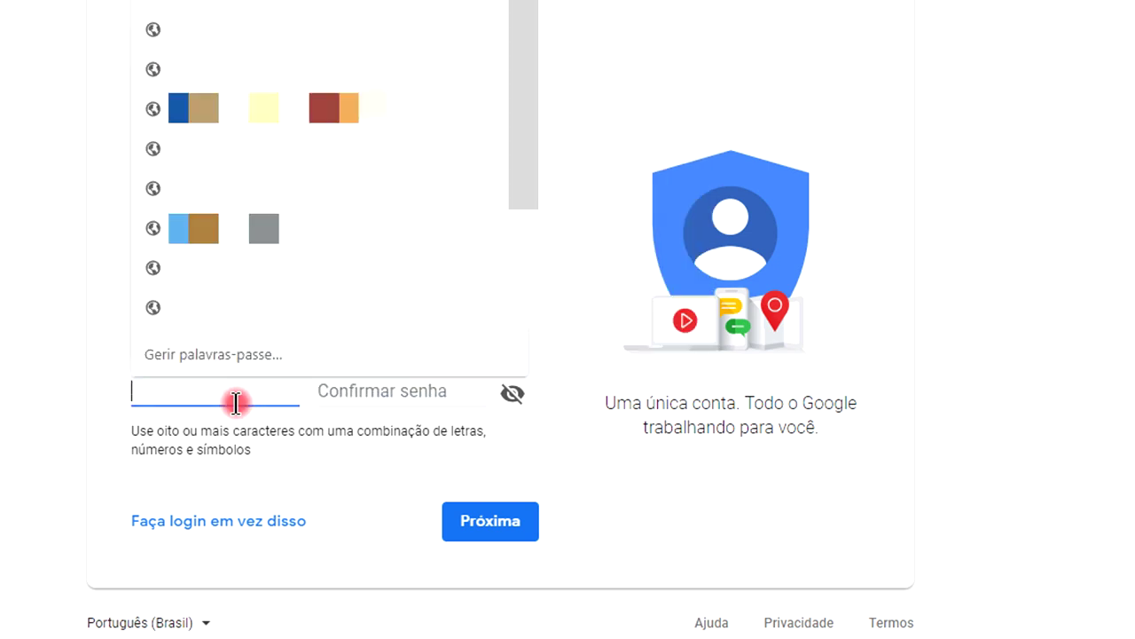
left_click(157, 436)
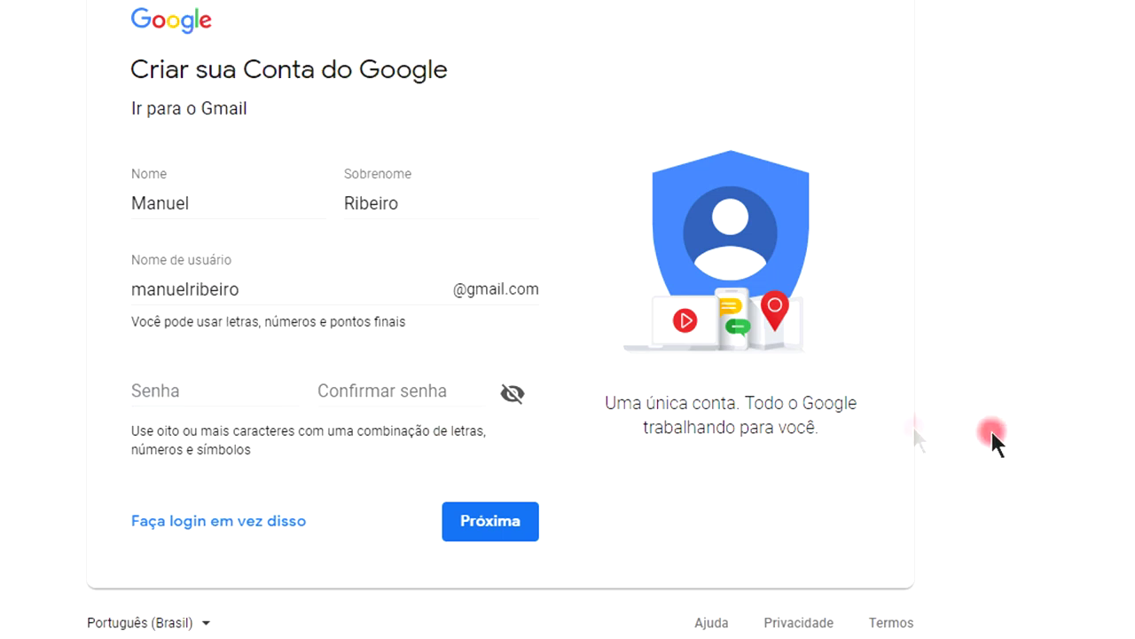
left_click(272, 391)
key("Escape")
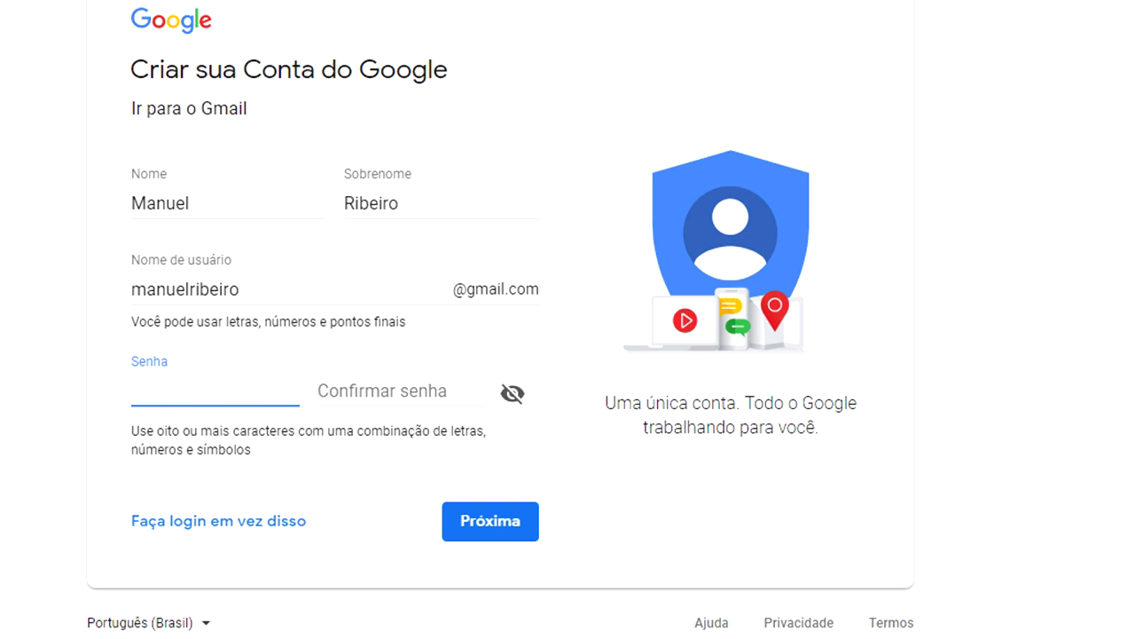
type("•••••••")
left_click(401, 391)
type("••••••••")
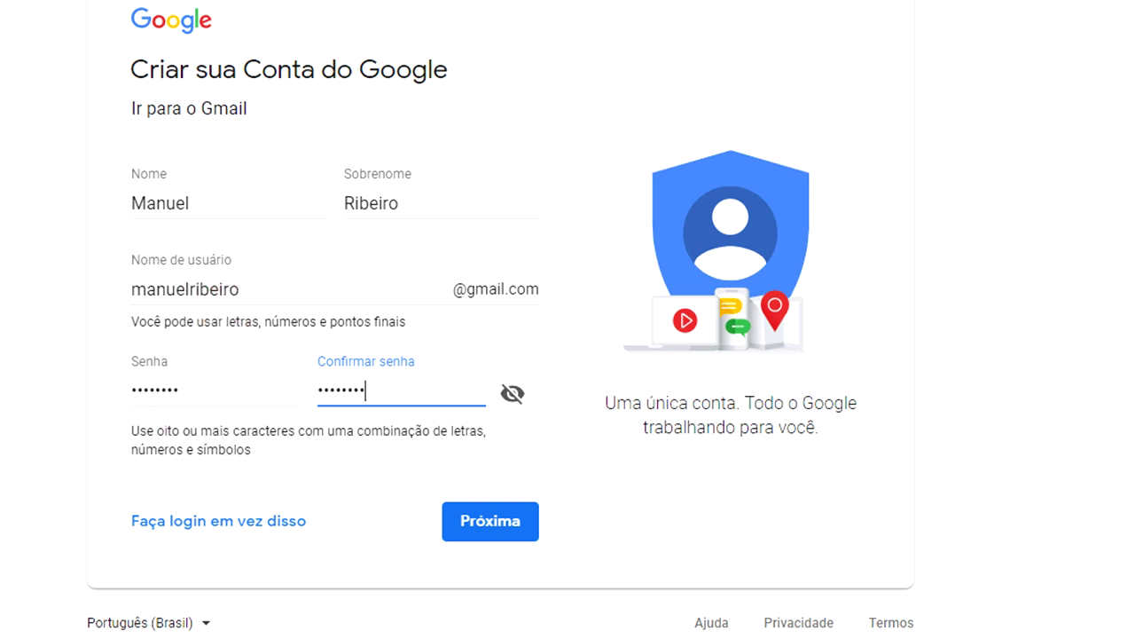
Submit the form, append 2018 to the taken username, then trim a digit and resubmit.
left_click(501, 534)
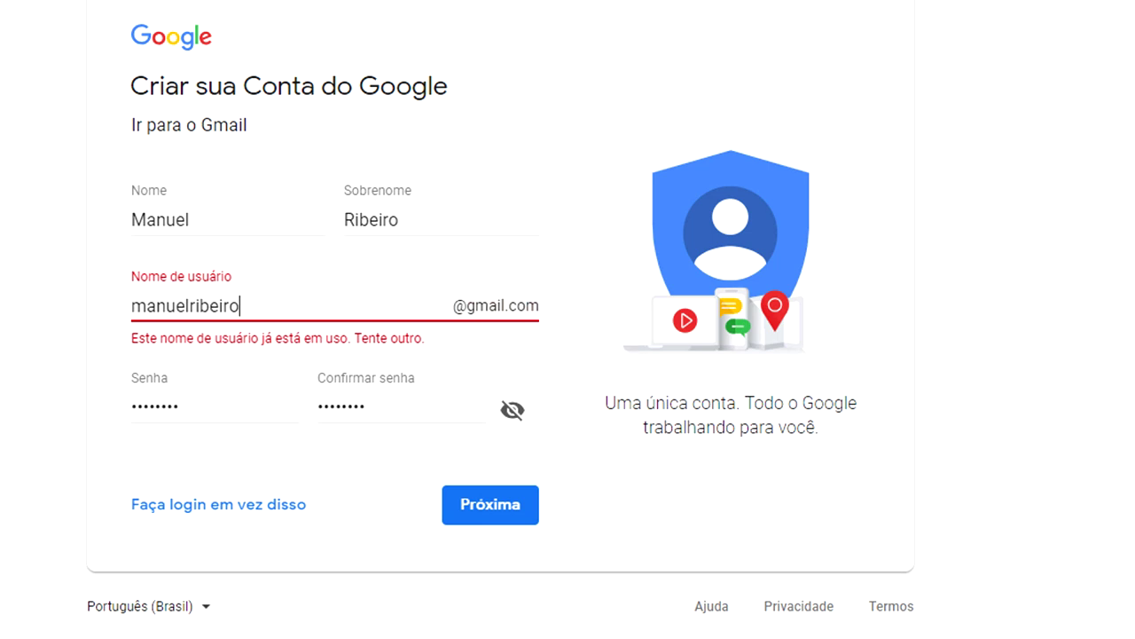
type("2018")
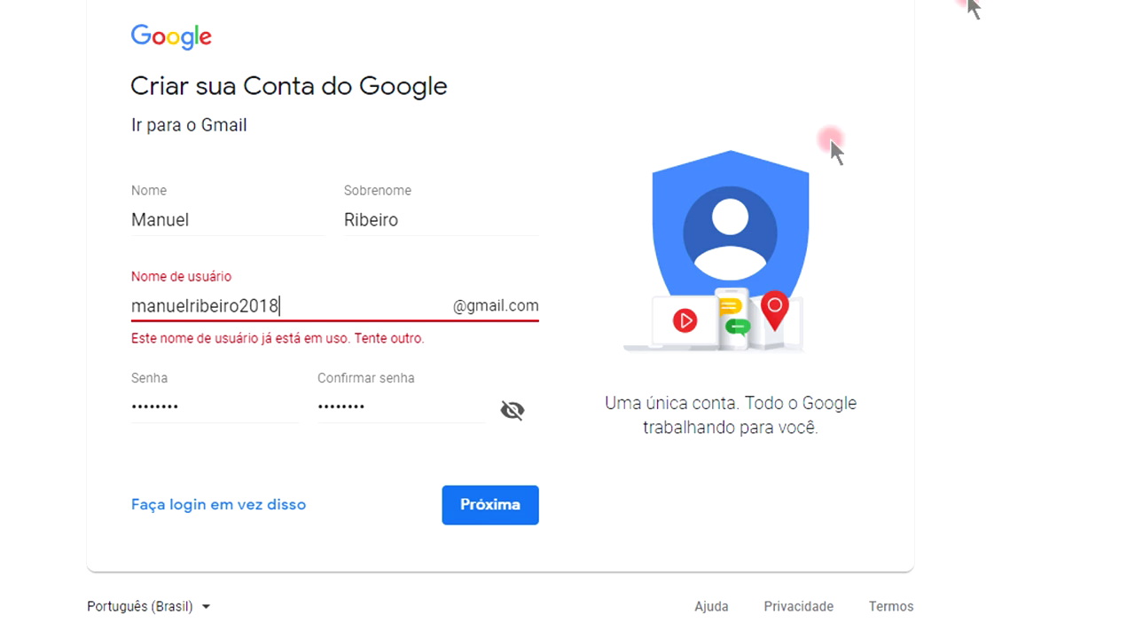
left_click(493, 511)
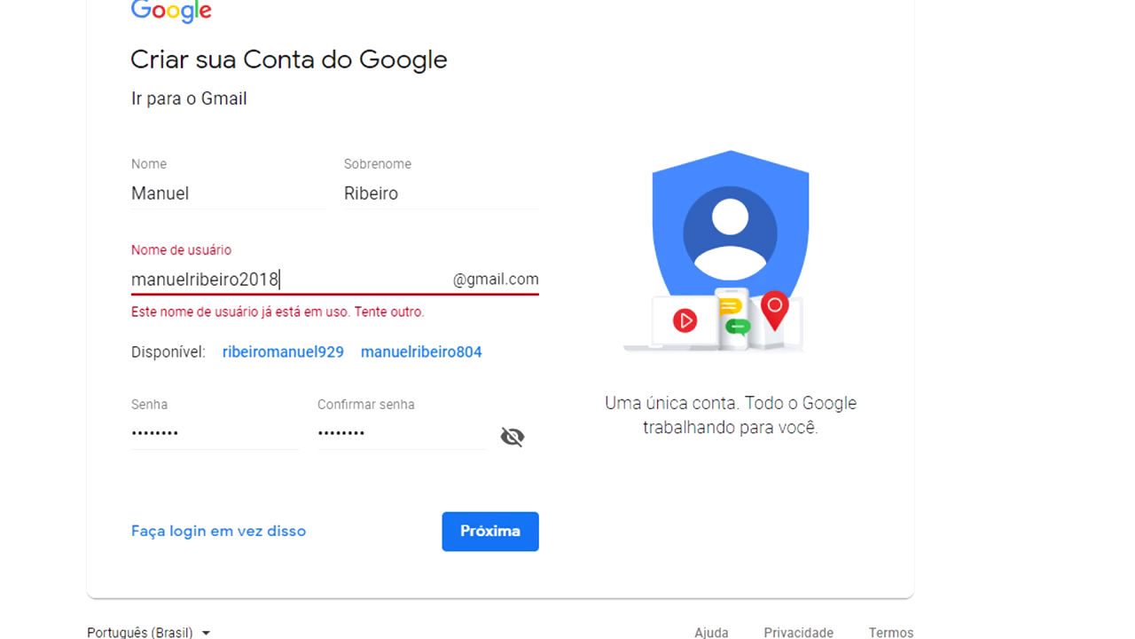
left_click(283, 281)
key("BackSpace")
left_click(512, 536)
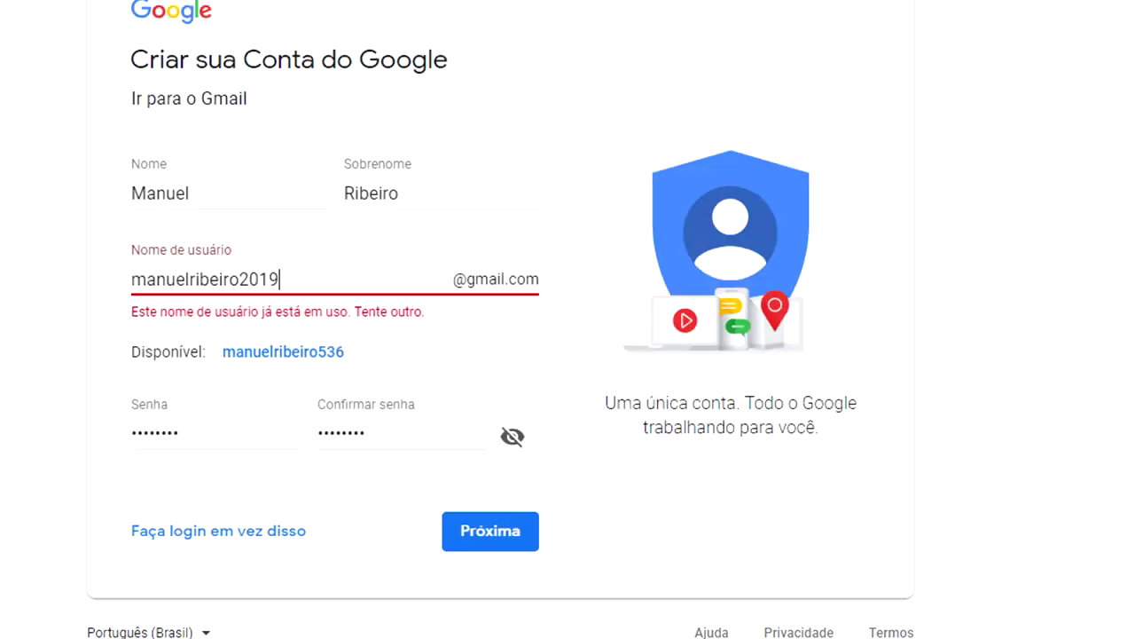
Insert another 2018 before the username's trailing digits and resubmit until accepted.
left_click(315, 275)
key("Left")
key("Left")
key("Left")
key("Left")
type("2018")
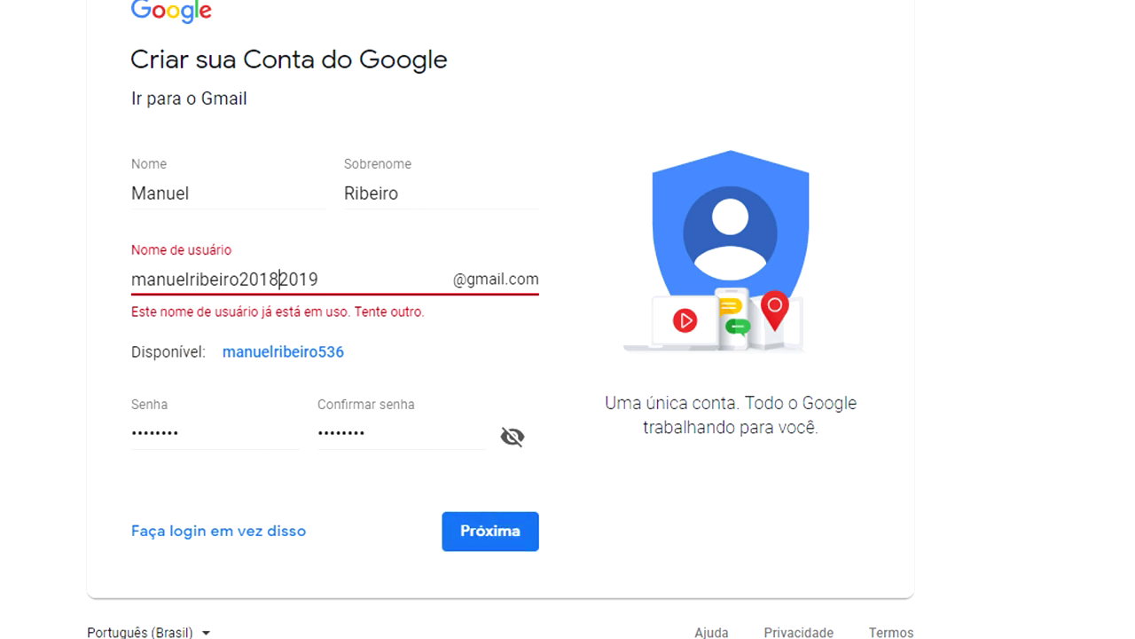
left_click(1126, 352)
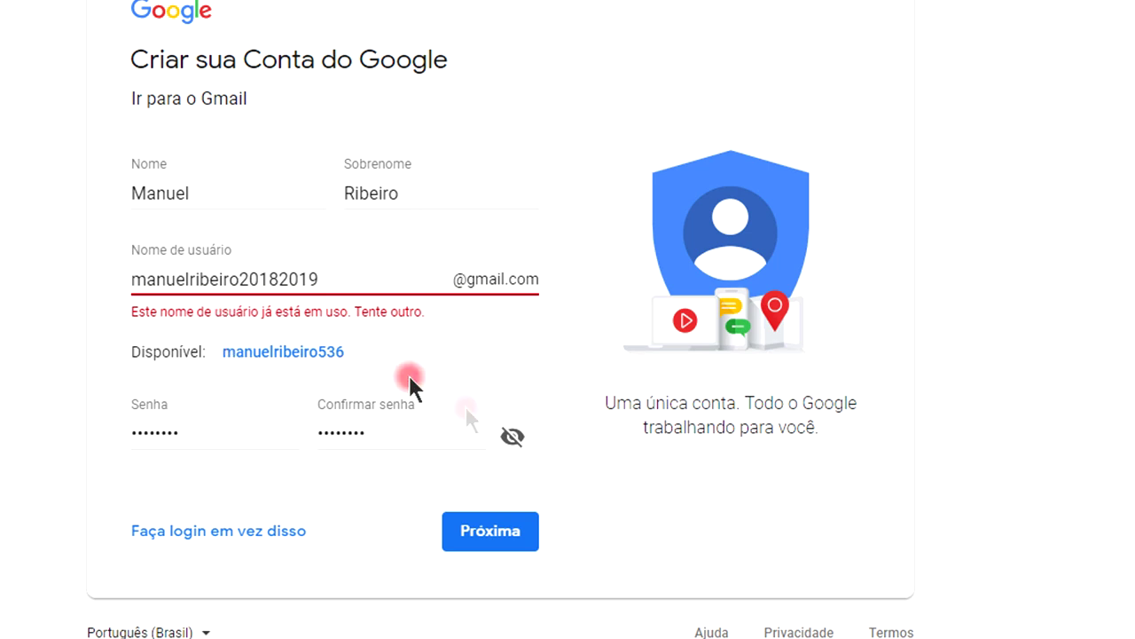
left_click(513, 530)
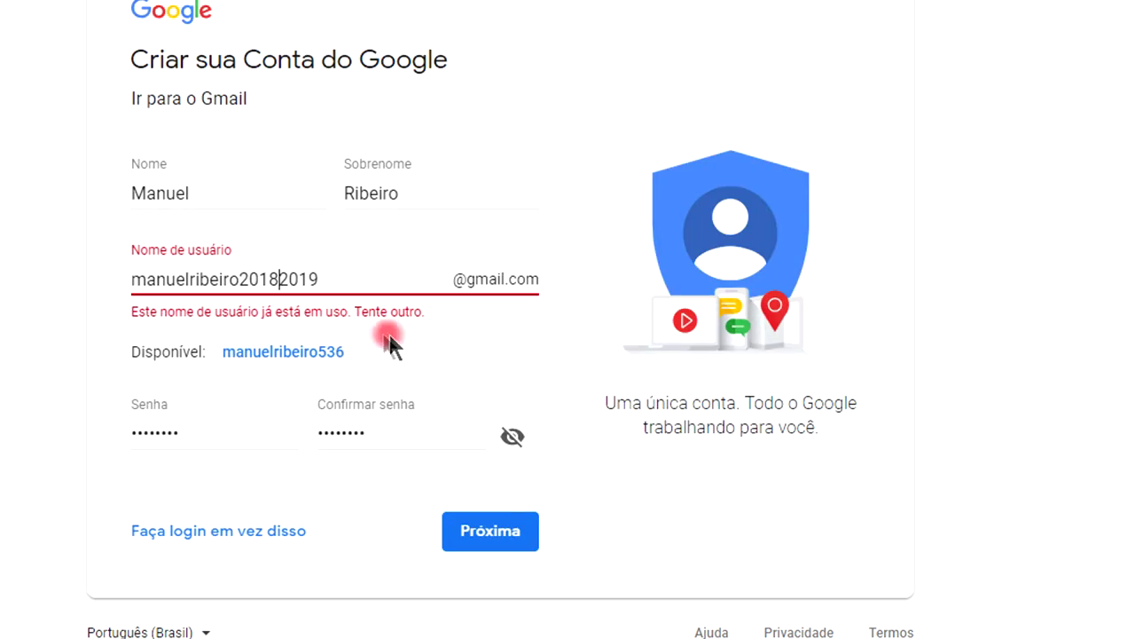
left_click(343, 268)
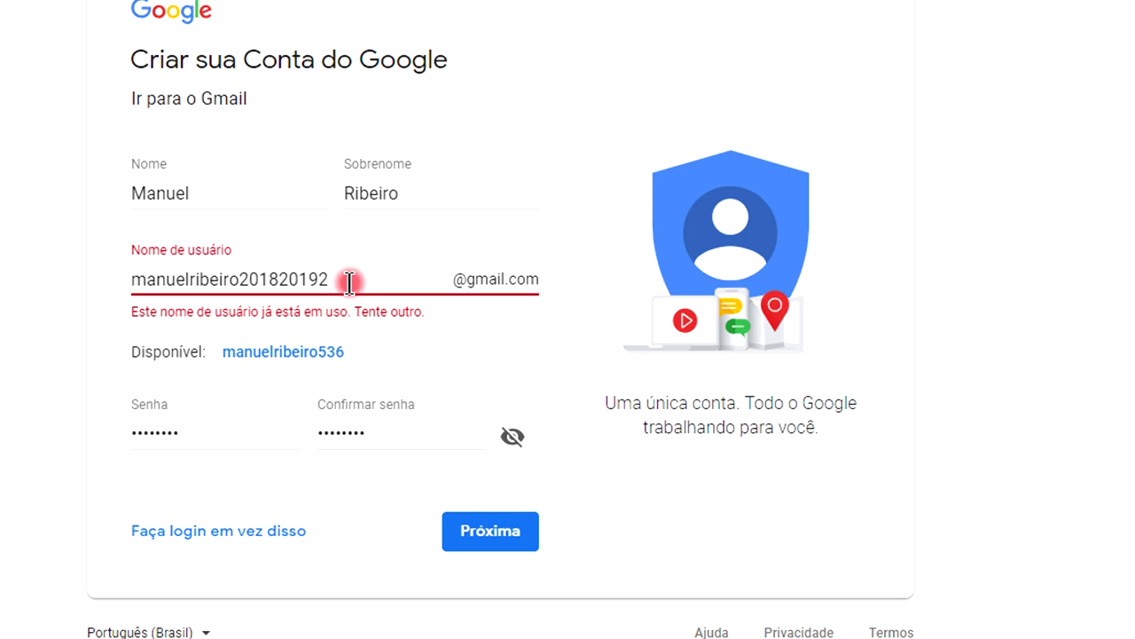
left_click(489, 537)
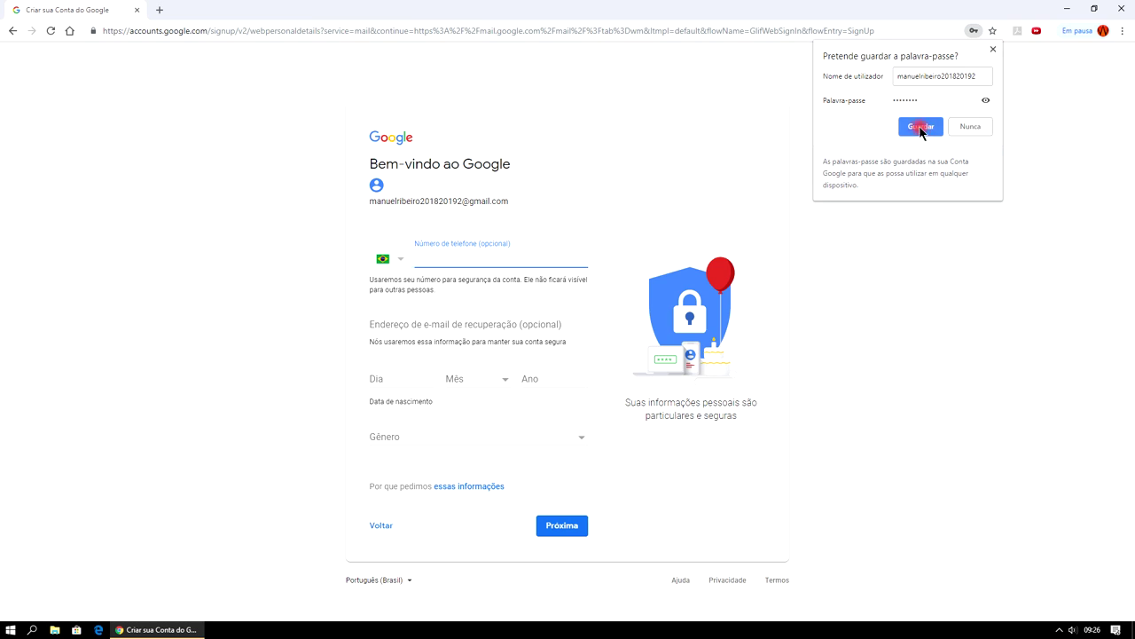
Save the new password in the browser and leave the phone number blank.
left_click(920, 126)
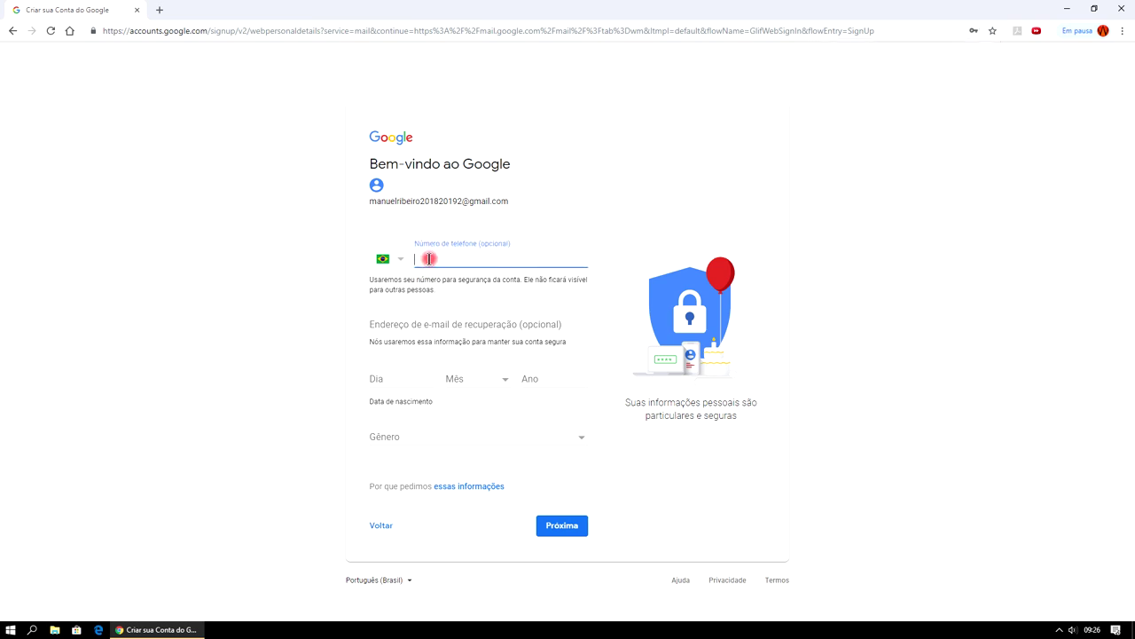
left_click(947, 274)
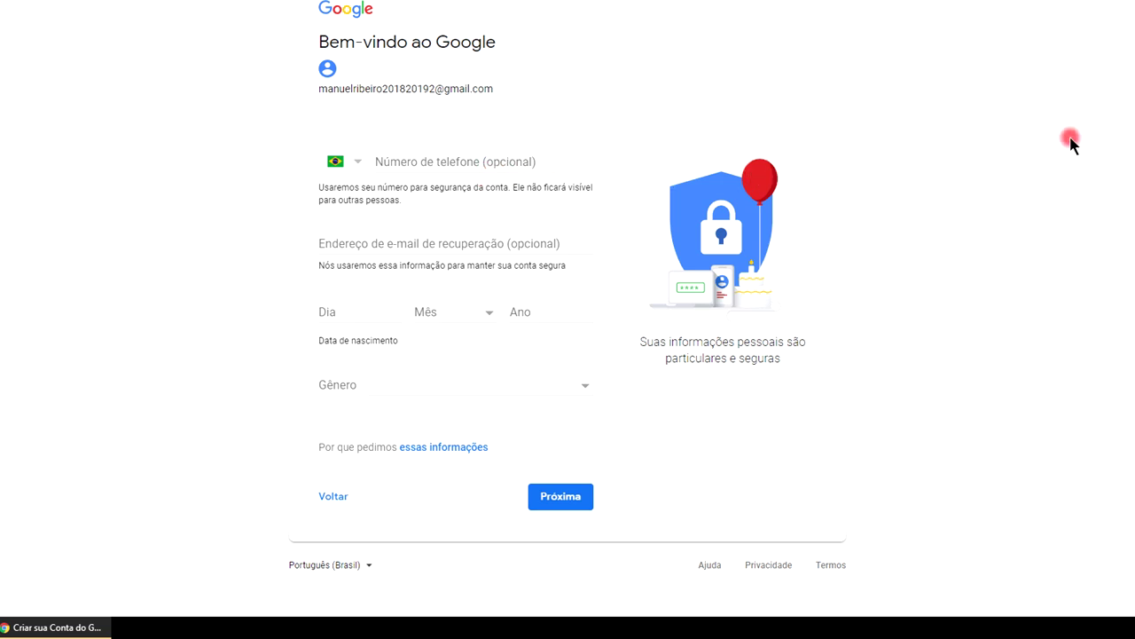
left_click(400, 159)
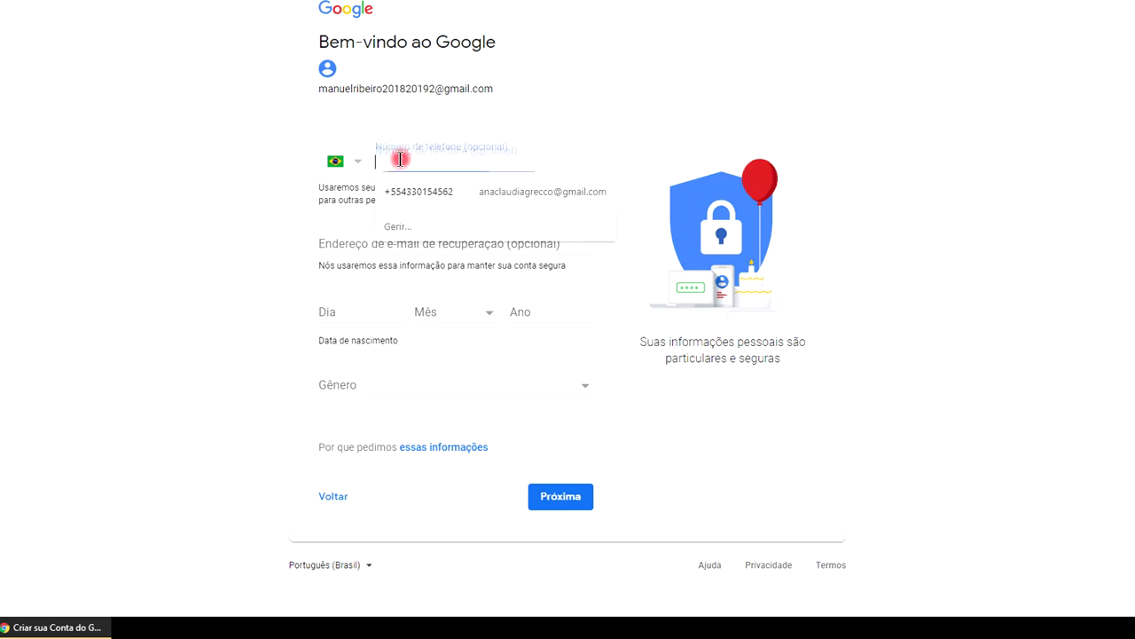
left_click(963, 131)
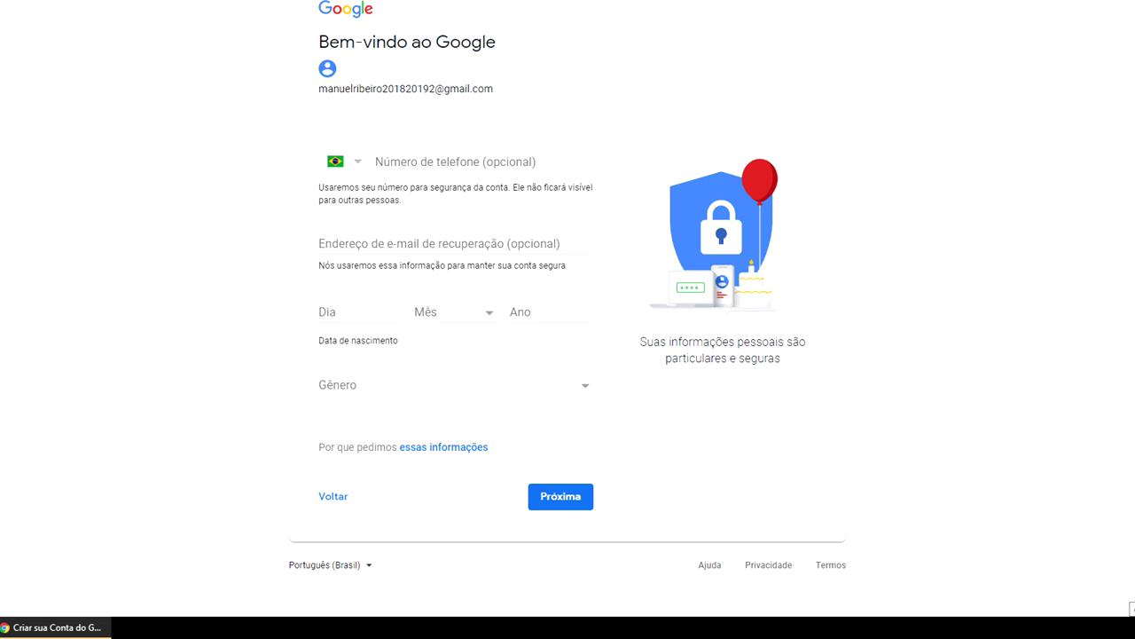
left_click(381, 316)
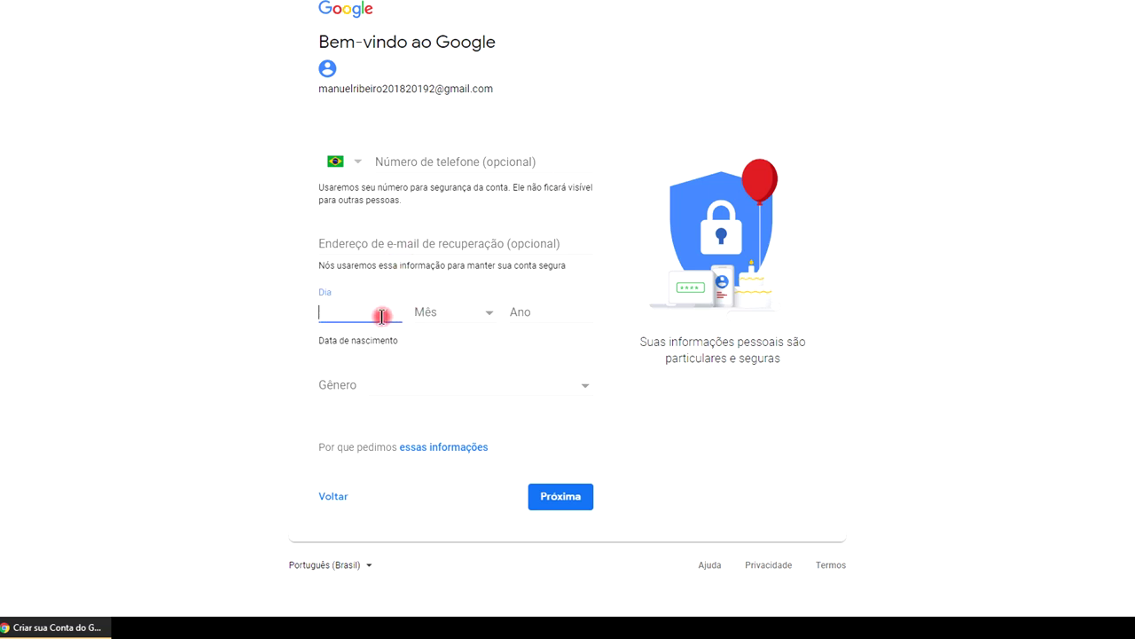
left_click(480, 317)
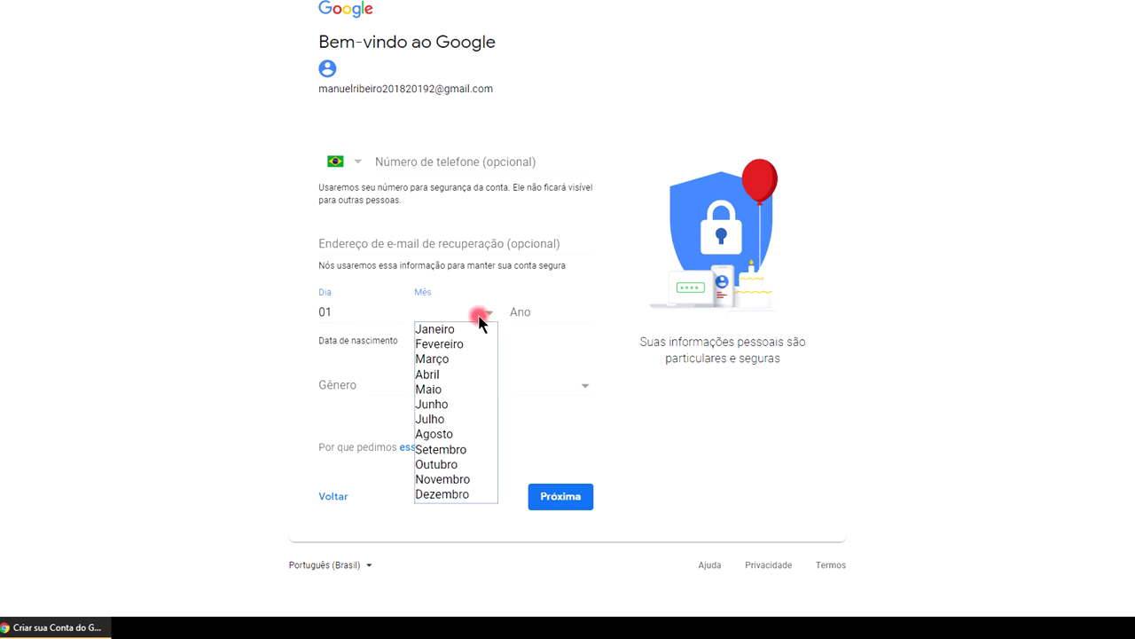
left_click(468, 479)
left_click(535, 316)
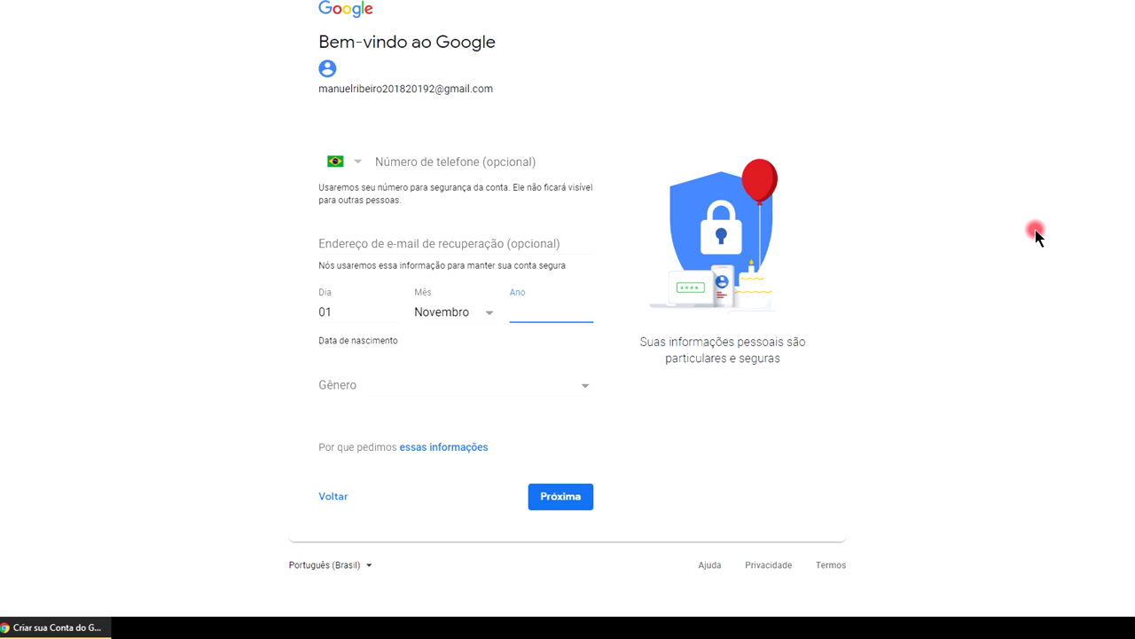
left_click(1015, 118)
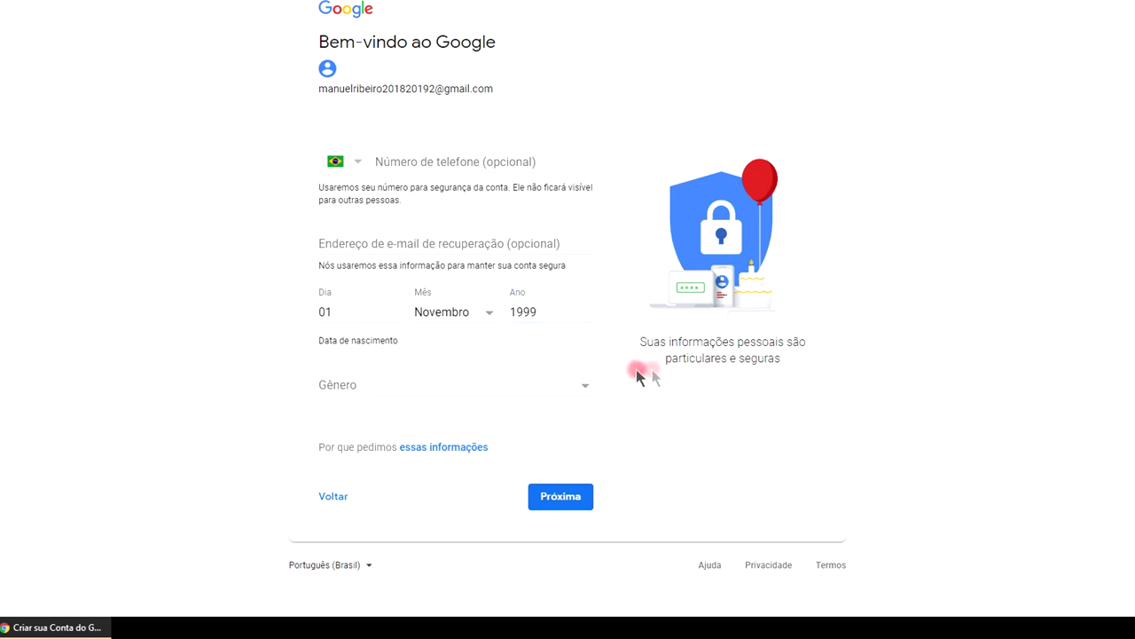
left_click(581, 386)
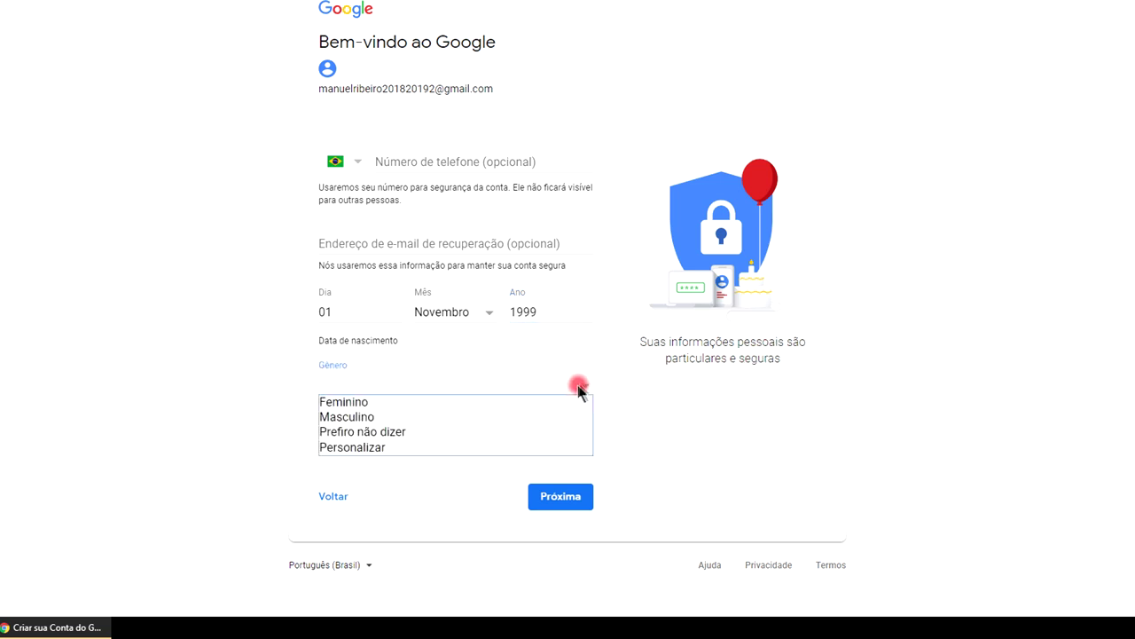
left_click(396, 420)
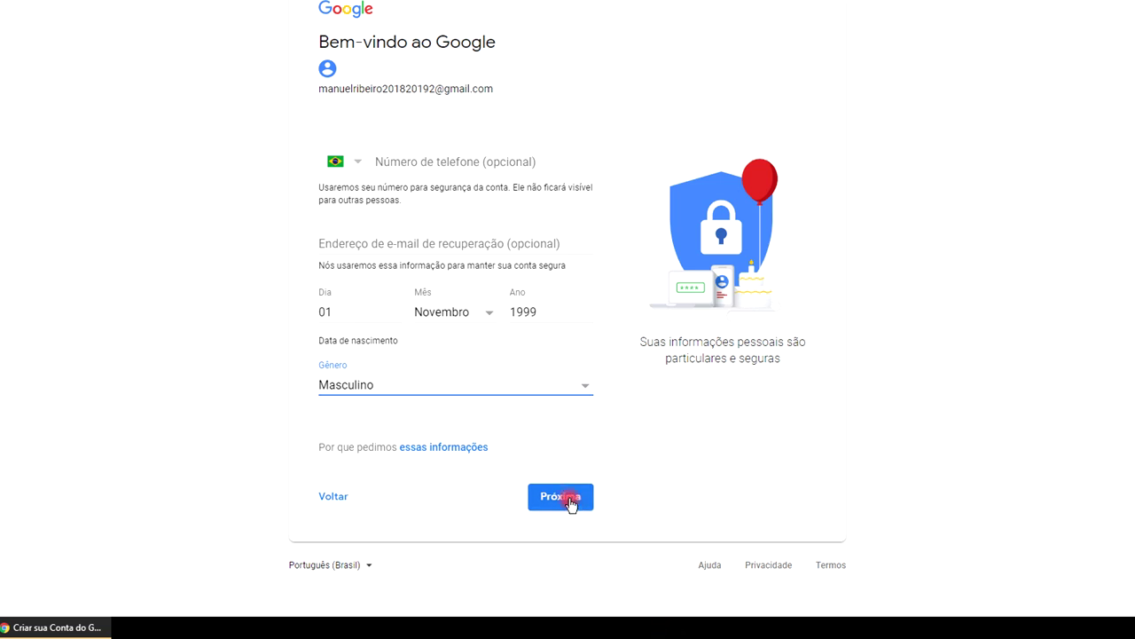
Continue, scroll through the Privacidade e Termos text and accept with Concordo.
left_click(570, 502)
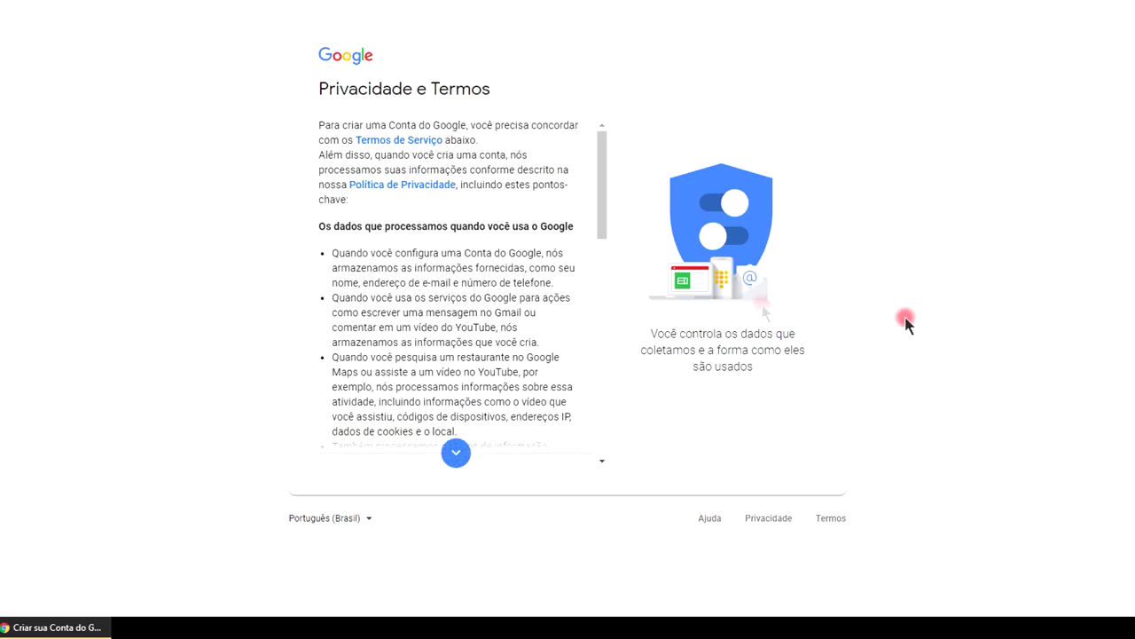
scroll(603, 215, "down", 10)
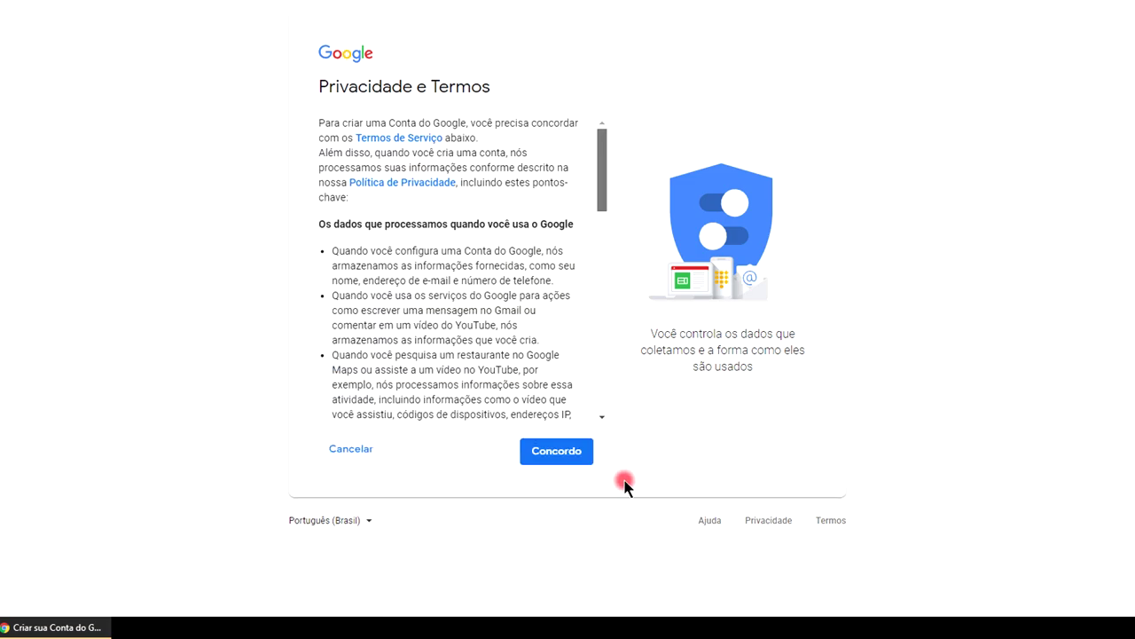
left_click_drag(603, 190, 598, 431)
left_click(558, 453)
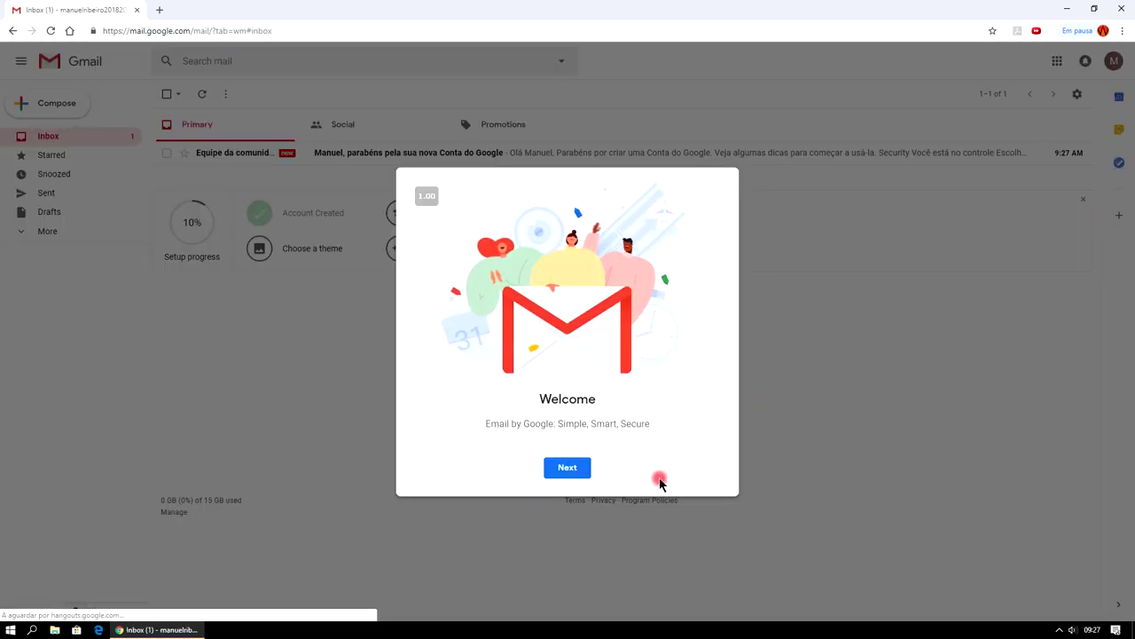
Dismiss the Gmail welcome dialog and go to Settings from the gear menu.
left_click(571, 467)
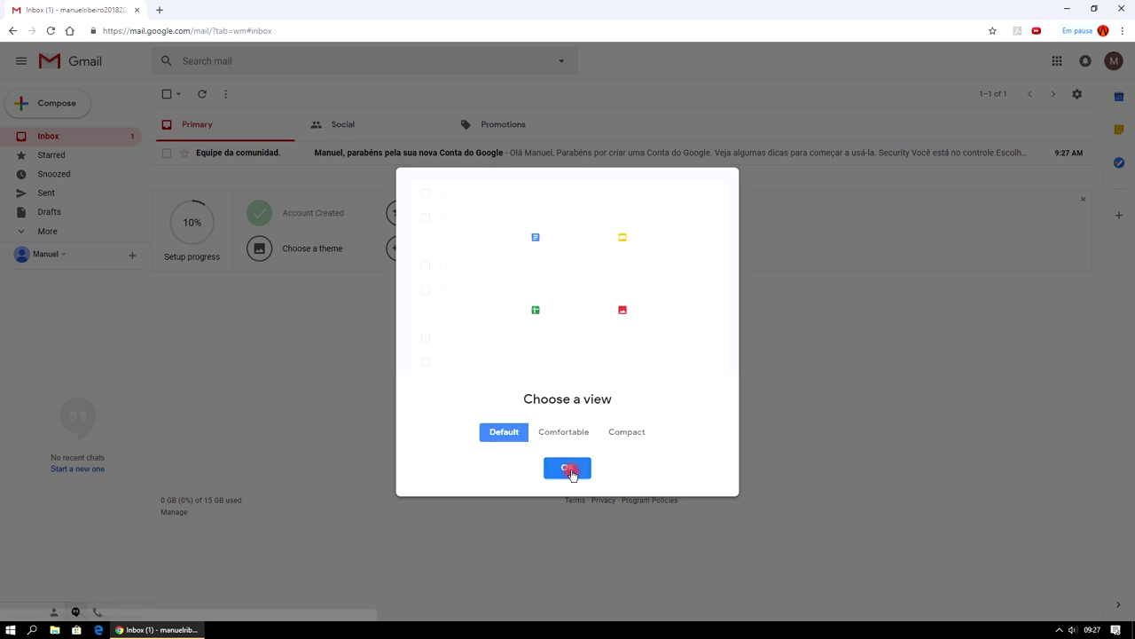
left_click(572, 470)
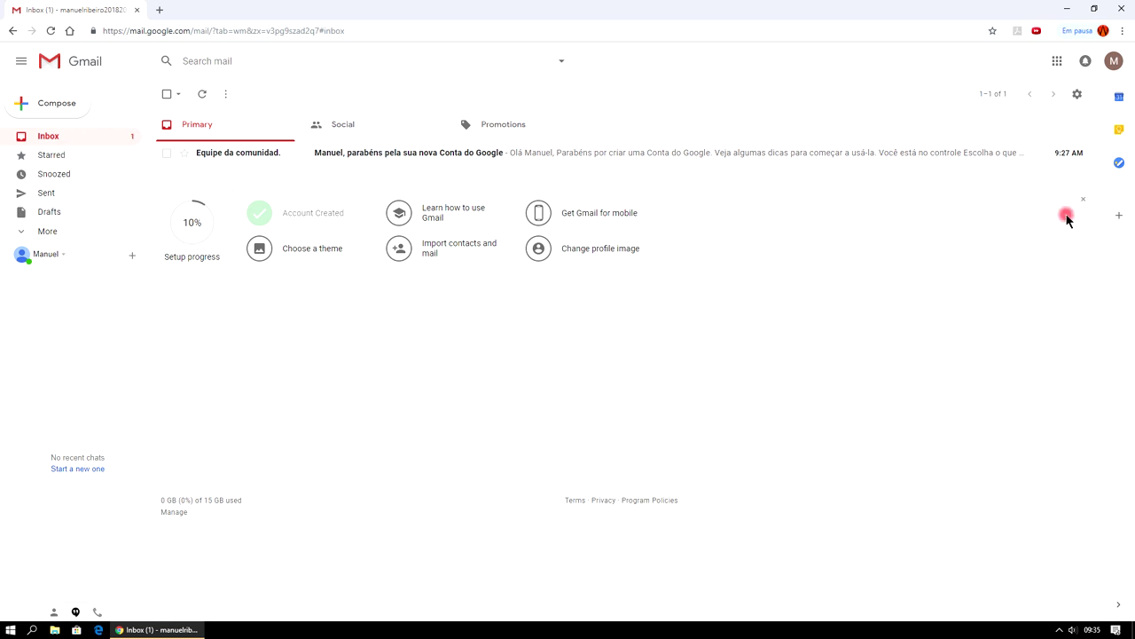
left_click(1080, 96)
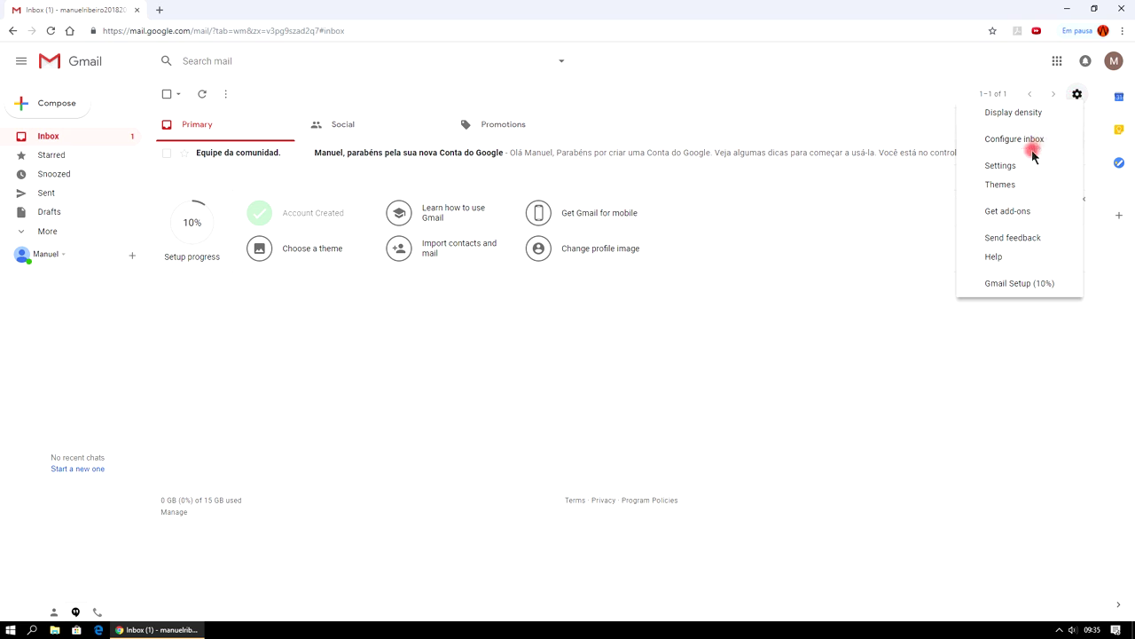
left_click(1017, 169)
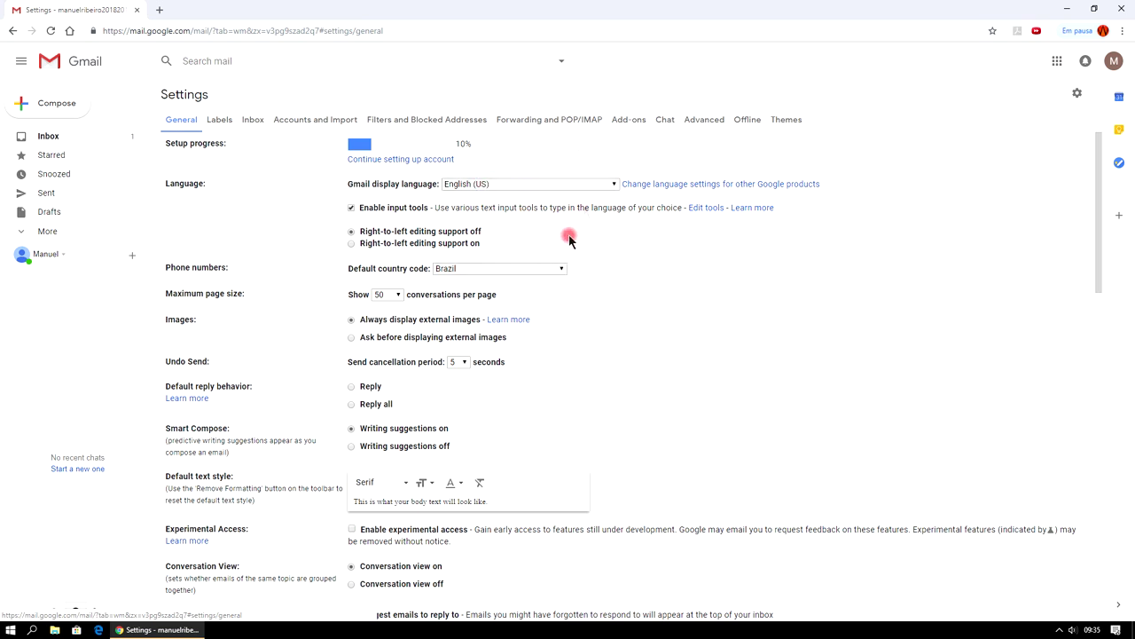
Pick Português (Brasil) from the display language list in General settings.
left_click(610, 188)
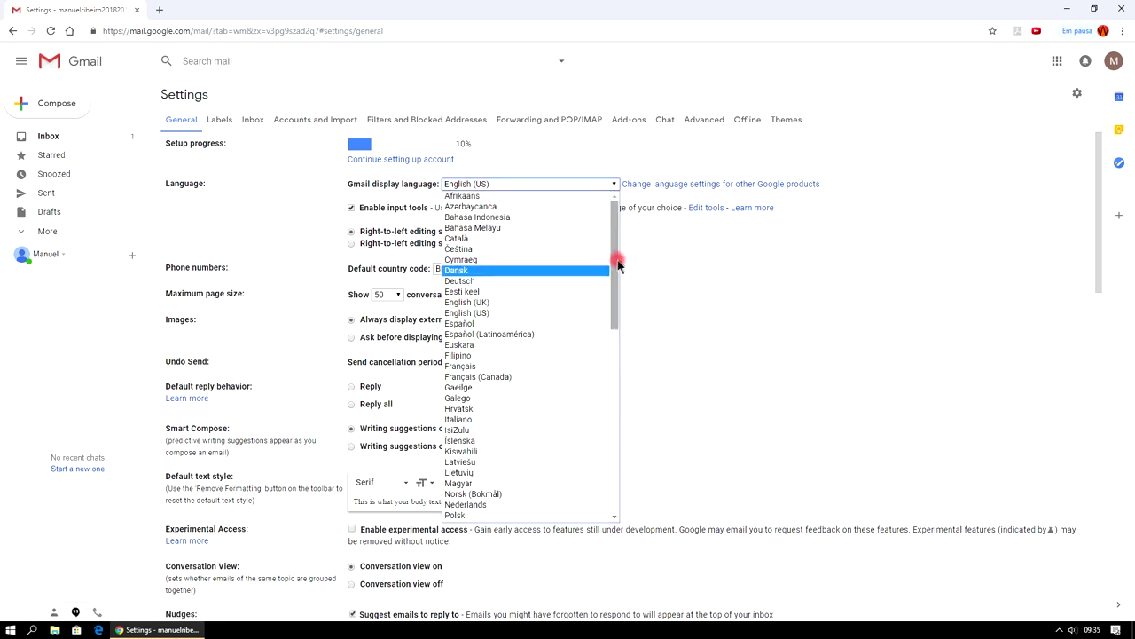
left_click_drag(613, 256, 616, 328)
left_click(522, 343)
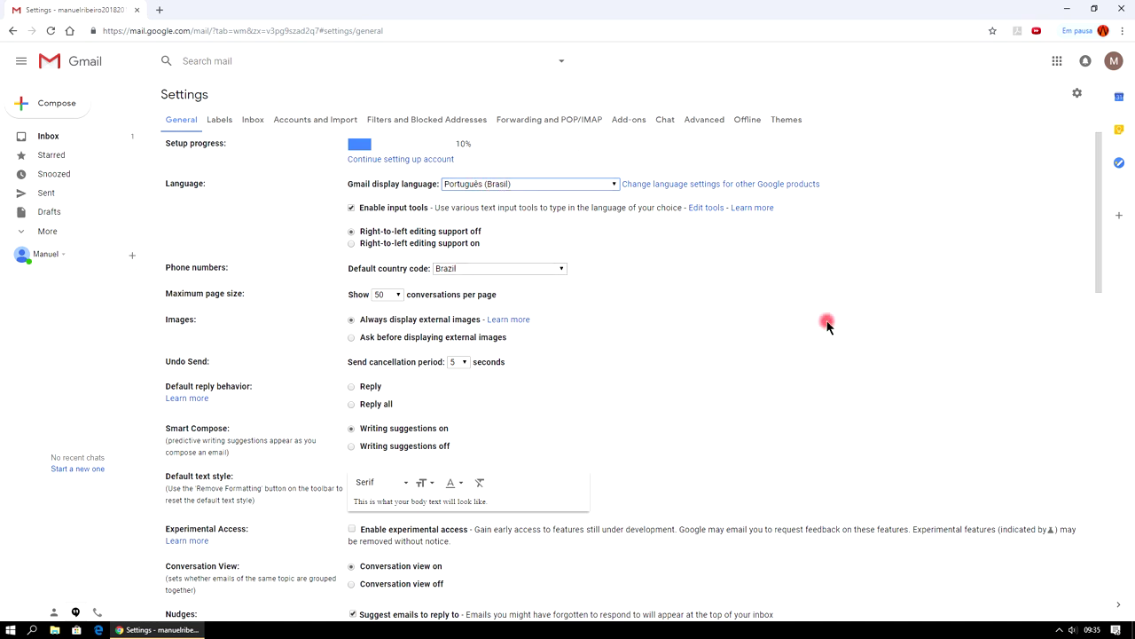
scroll(821, 330, "down", 2)
scroll(819, 325, "up", 2)
scroll(820, 316, "down", 1)
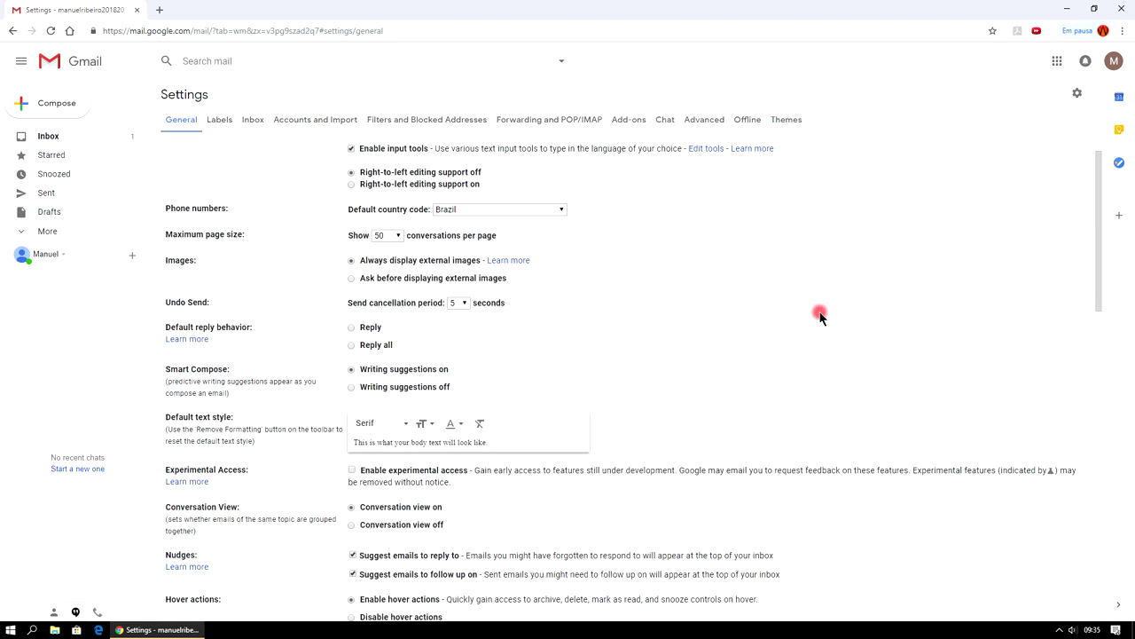
Set the default text style font to Sans Serif and save the settings.
left_click(406, 425)
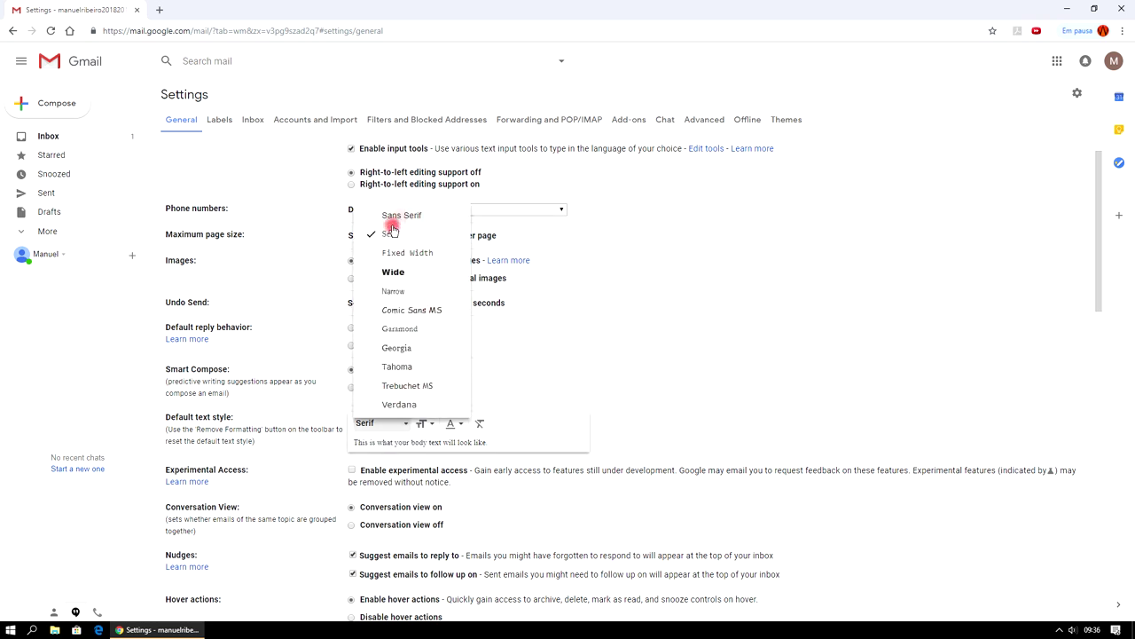
left_click(391, 217)
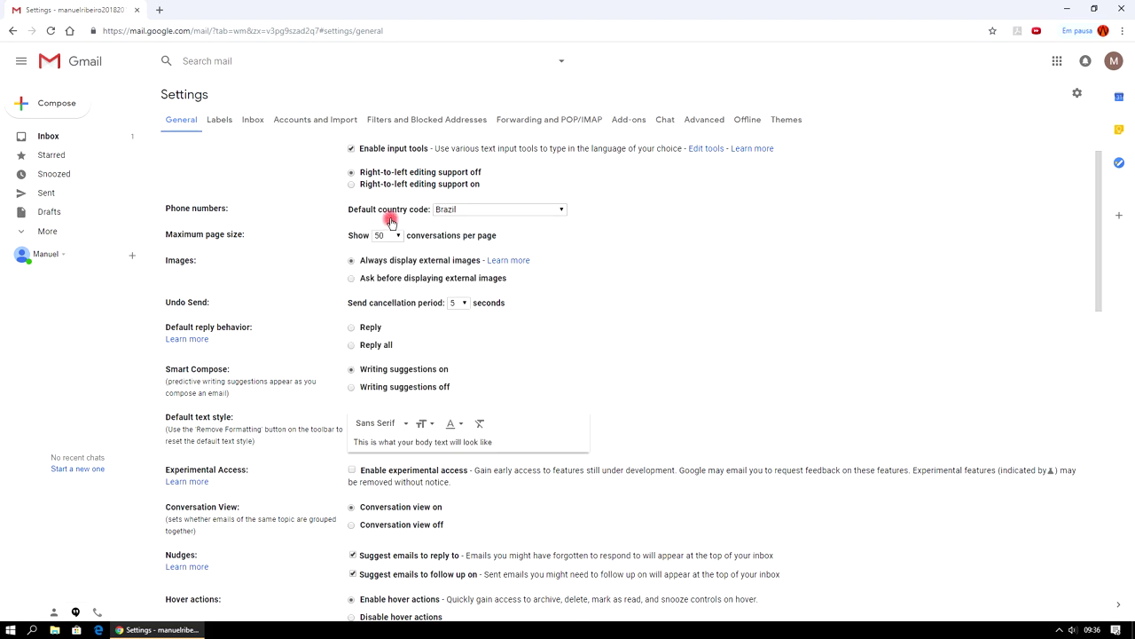
scroll(831, 393, "down", 15)
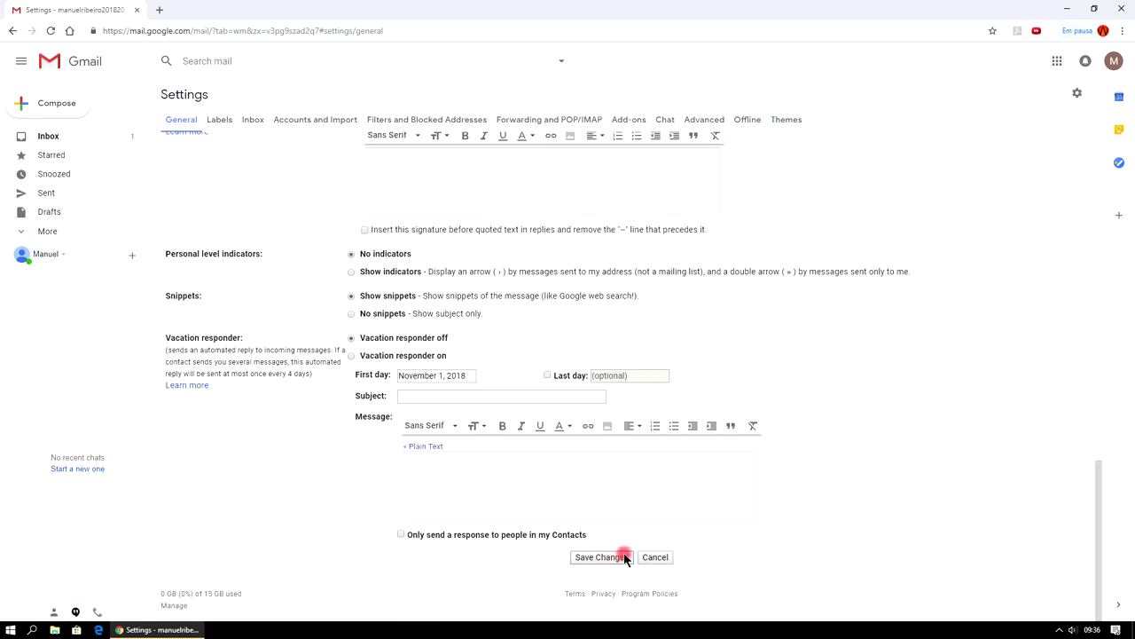
scroll(852, 454, "up", 10)
scroll(852, 454, "up", 10)
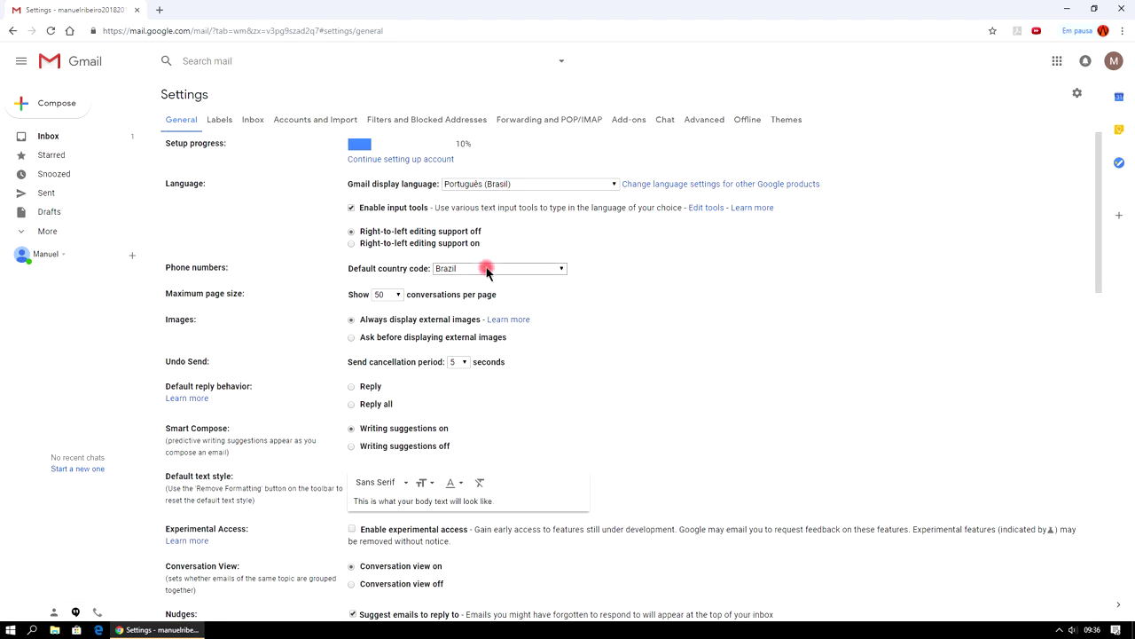
scroll(810, 450, "down", 20)
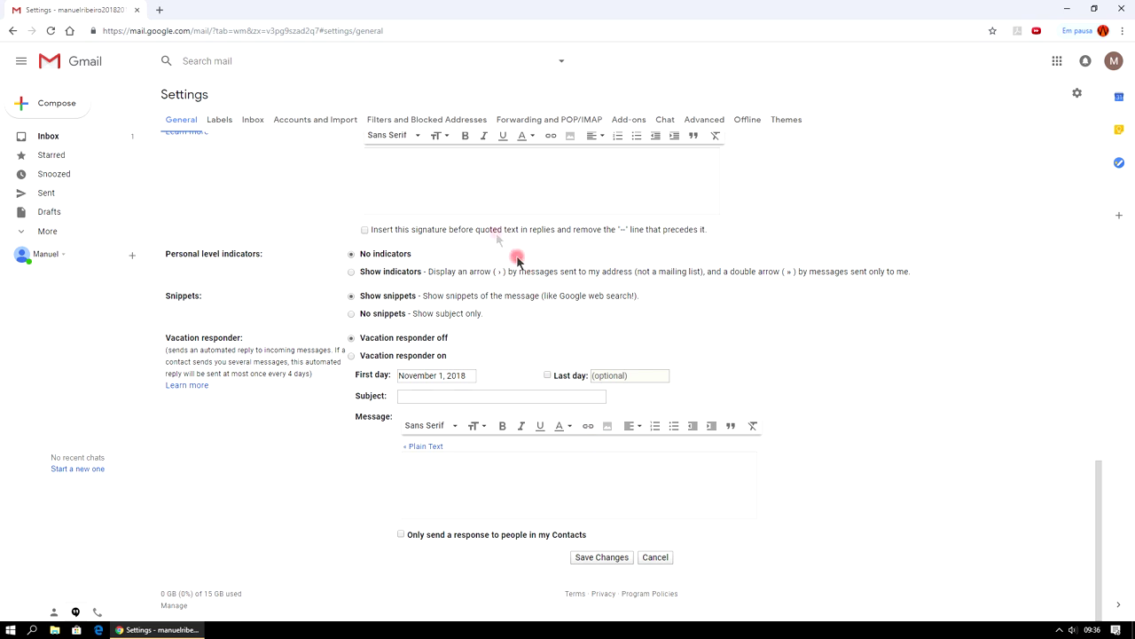
left_click(606, 560)
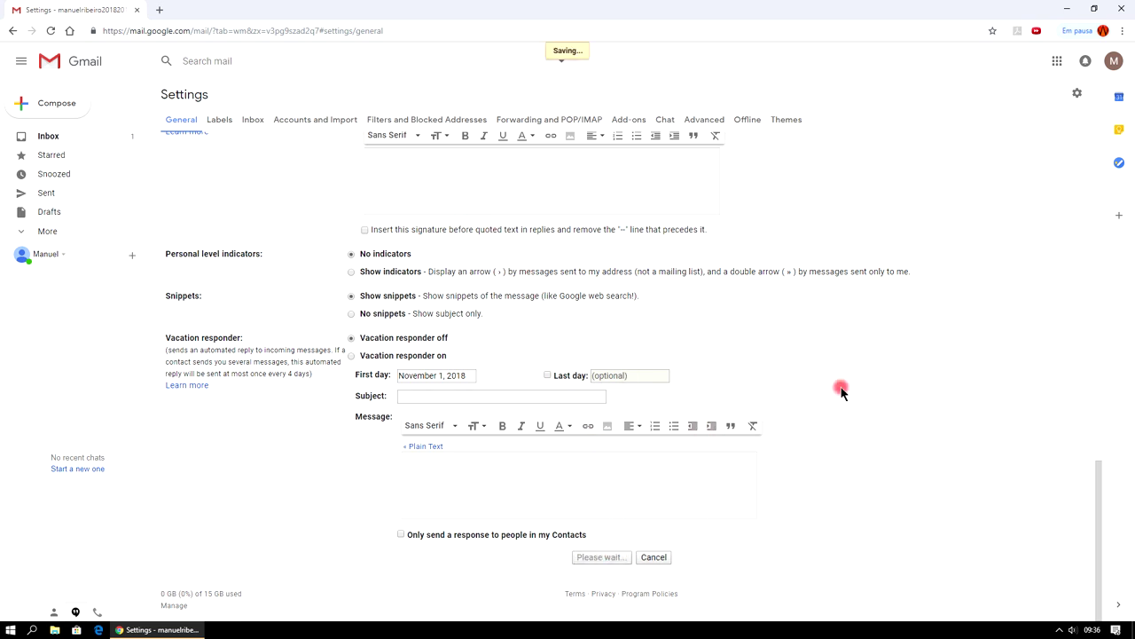